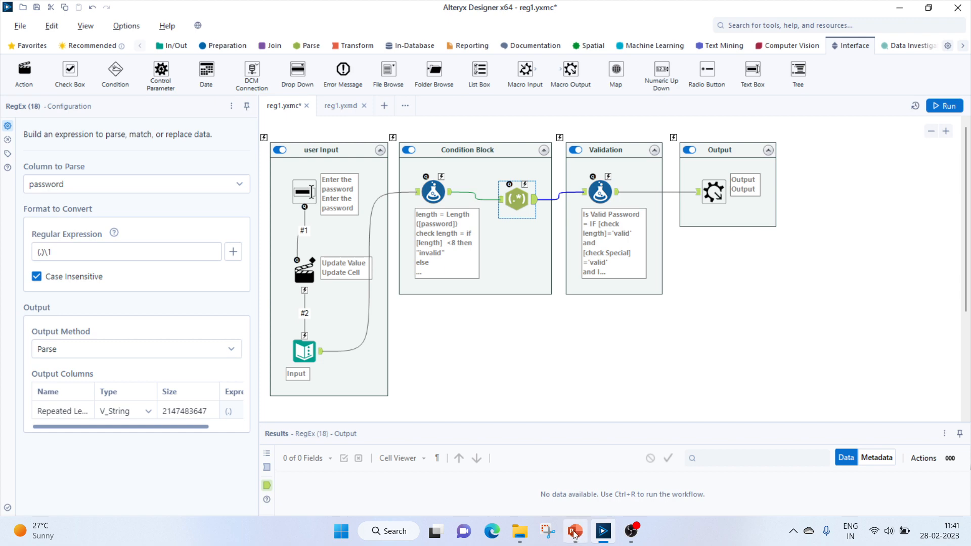
Switch to PowerPoint and review how the password validation slide explains the groups and backreference in the regex (.)\1
click(575, 531)
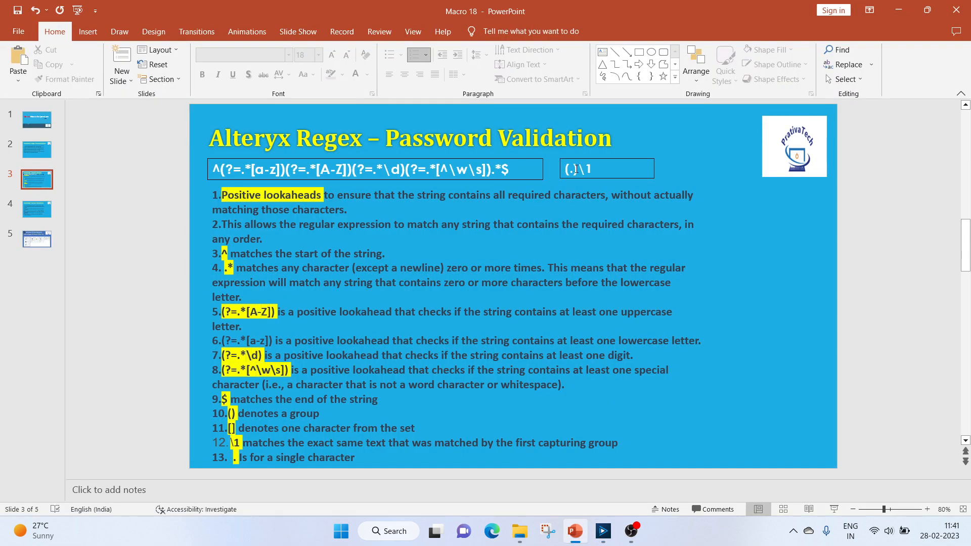
drag(258, 415, 303, 419)
click(252, 448)
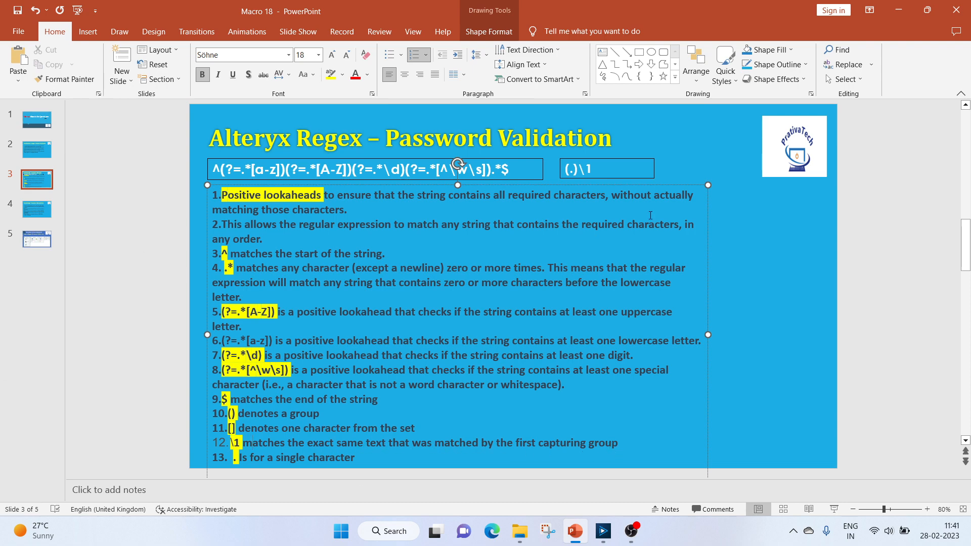
click(574, 168)
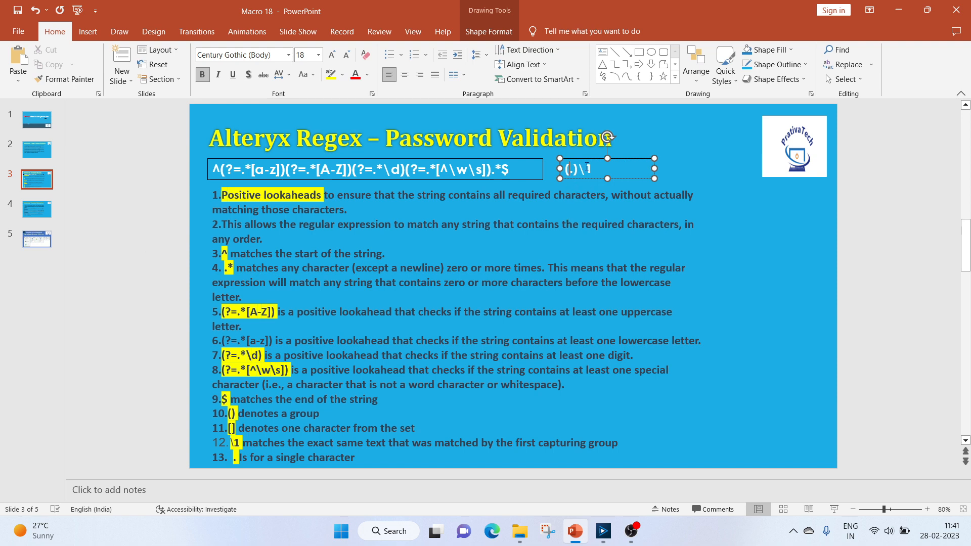
click(575, 531)
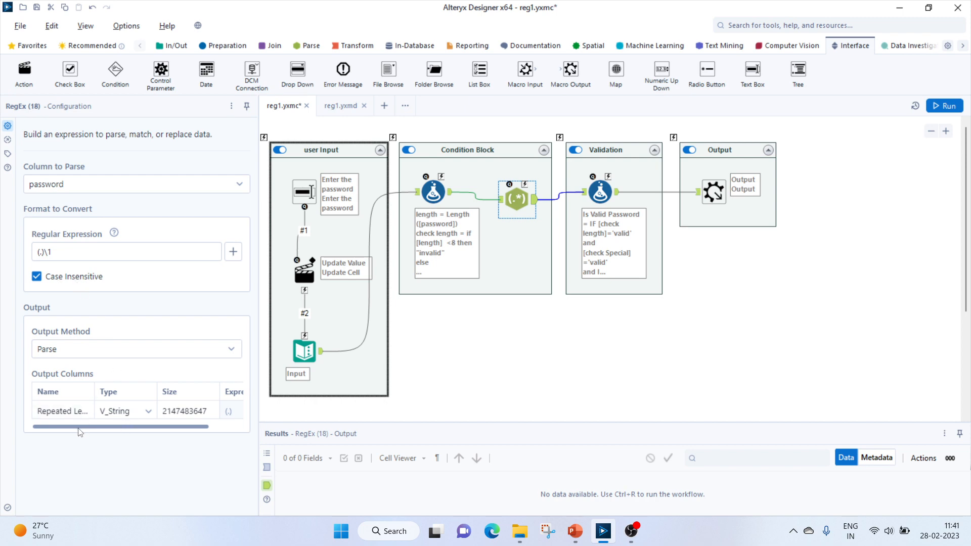
Examine the RegEx tool's output columns, the Is Valid Password formula with its IsNull([Repeated Letter]) condition, and the Macro Output settings
drag(78, 428, 116, 431)
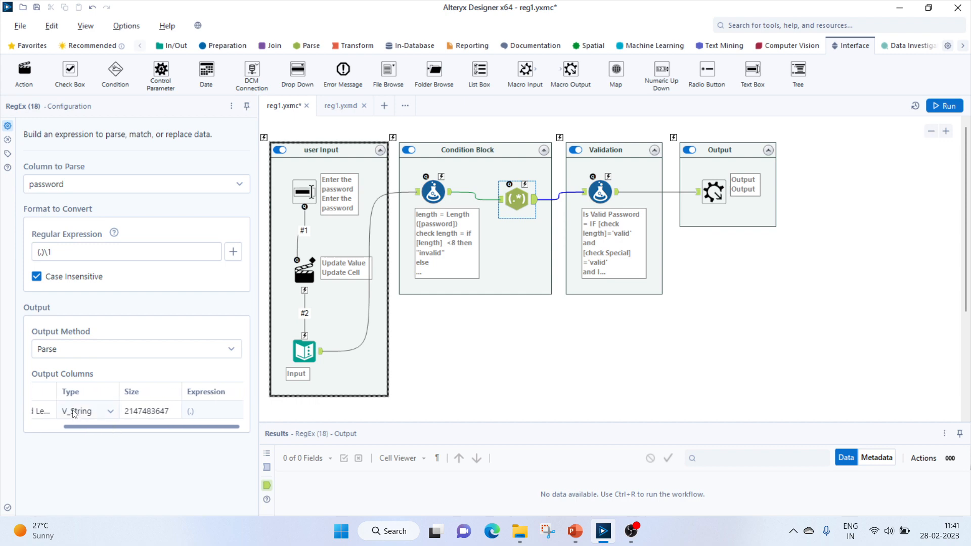
click(602, 195)
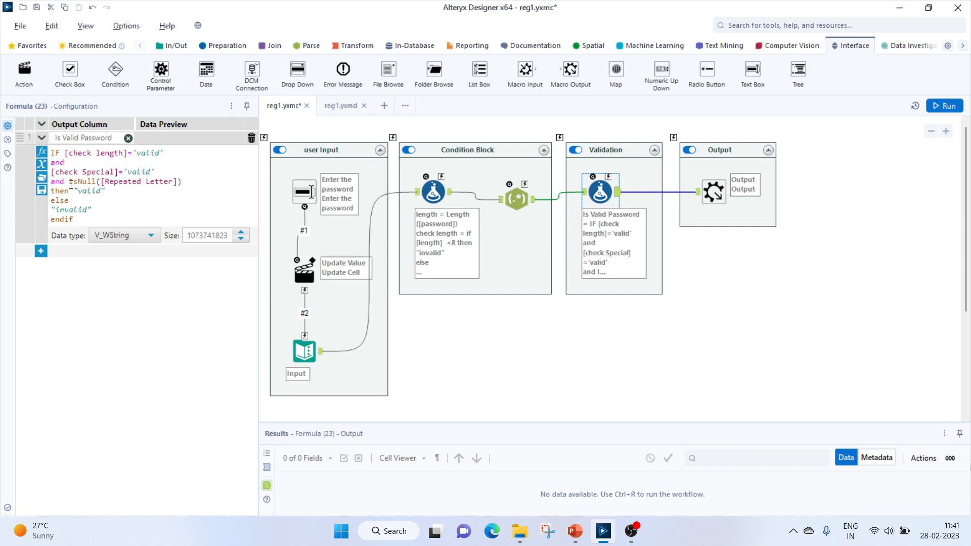
drag(71, 183, 185, 183)
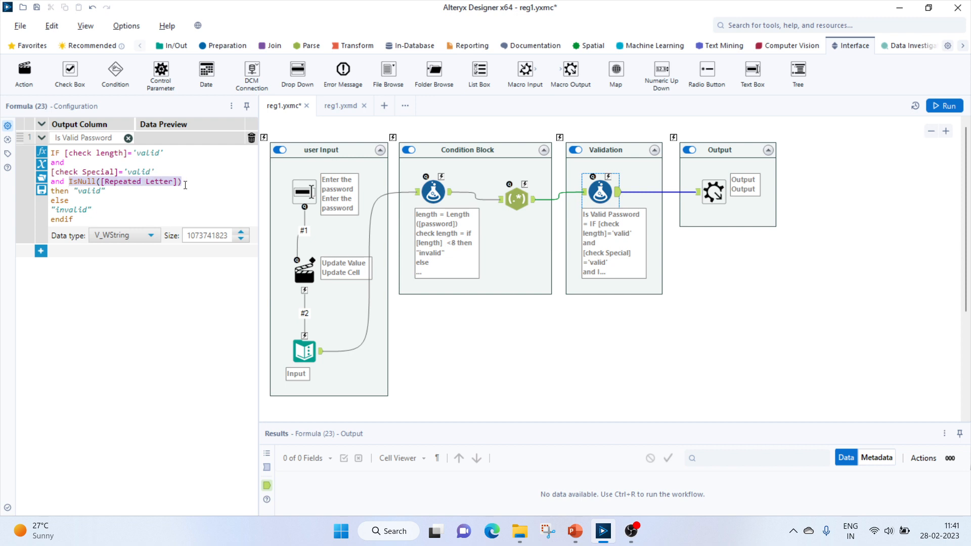
click(516, 200)
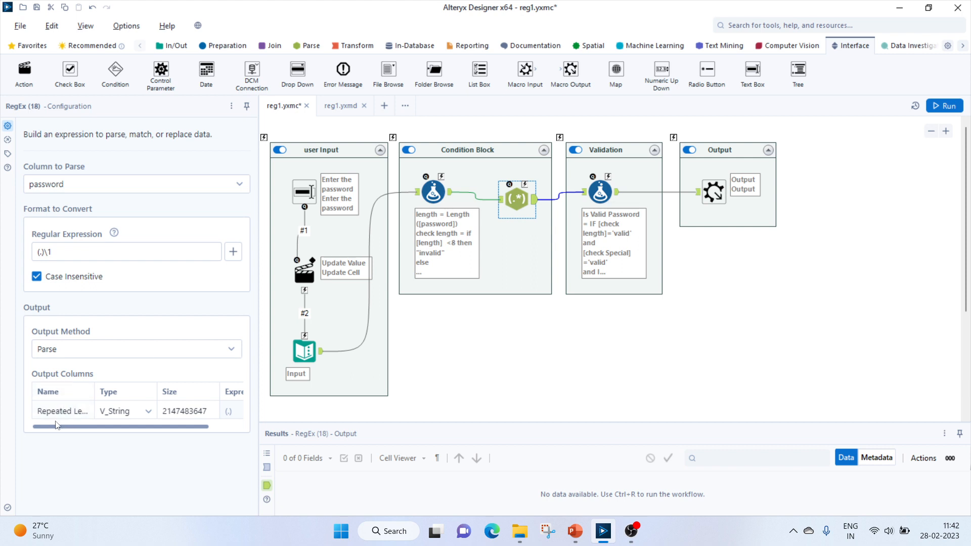
mouse_move(55, 428)
mouse_down()
mouse_move(89, 432)
mouse_move(36, 430)
mouse_up()
click(601, 192)
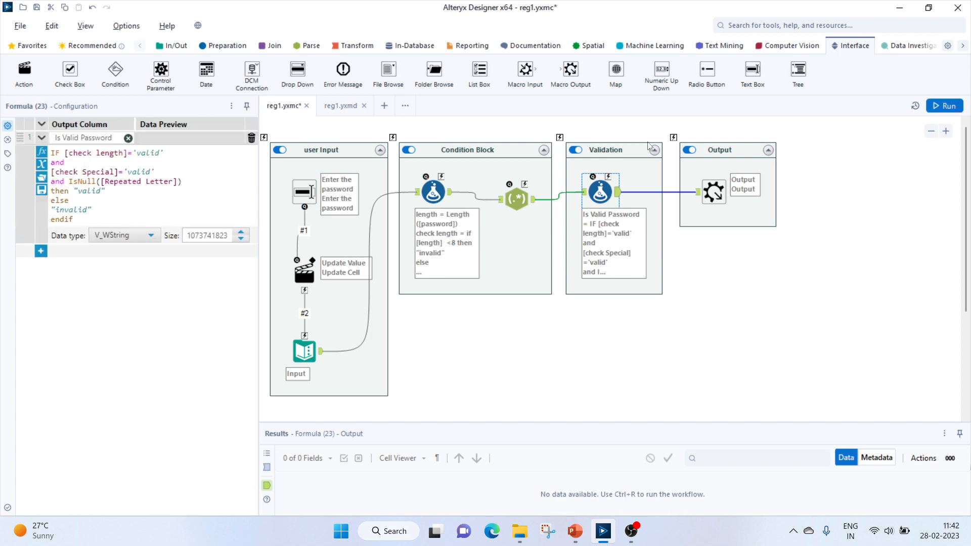
click(714, 191)
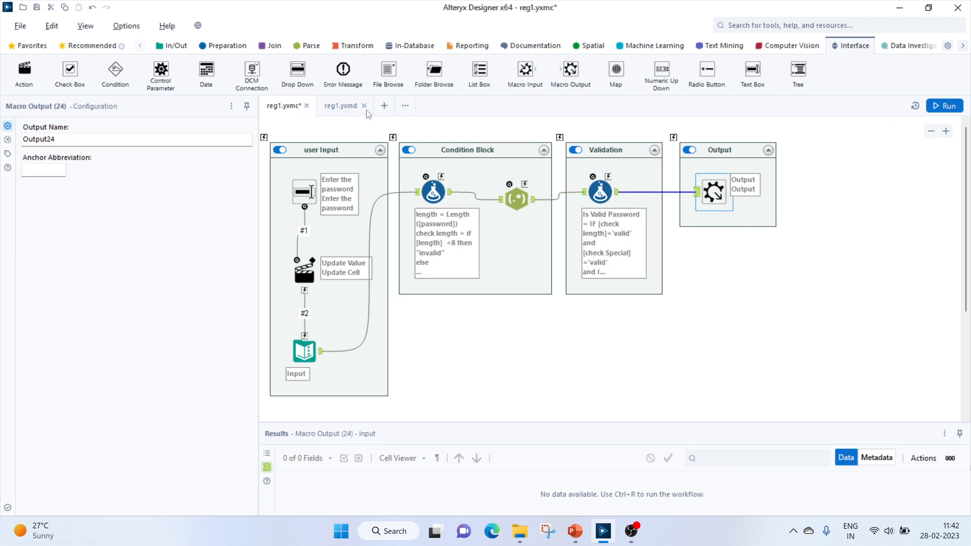
Switch to the reg1.yxmd workflow and view the options for inserting a macro on the canvas, then inspect the Browse tool
click(338, 106)
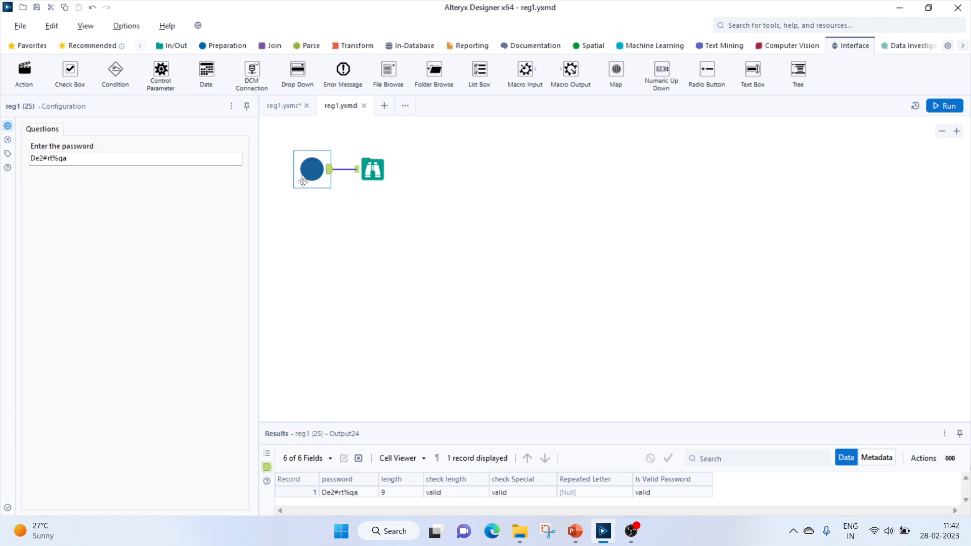
right_click(314, 234)
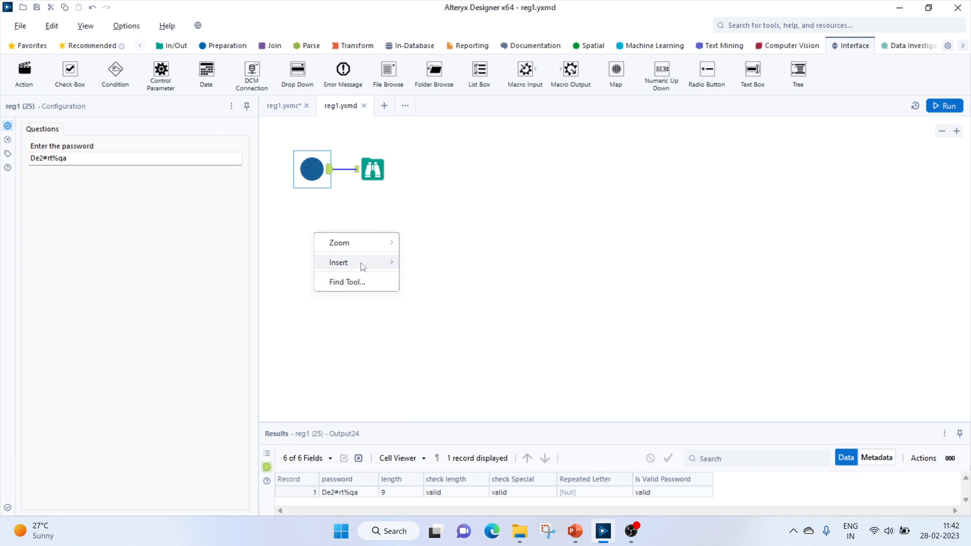
mouse_move(367, 263)
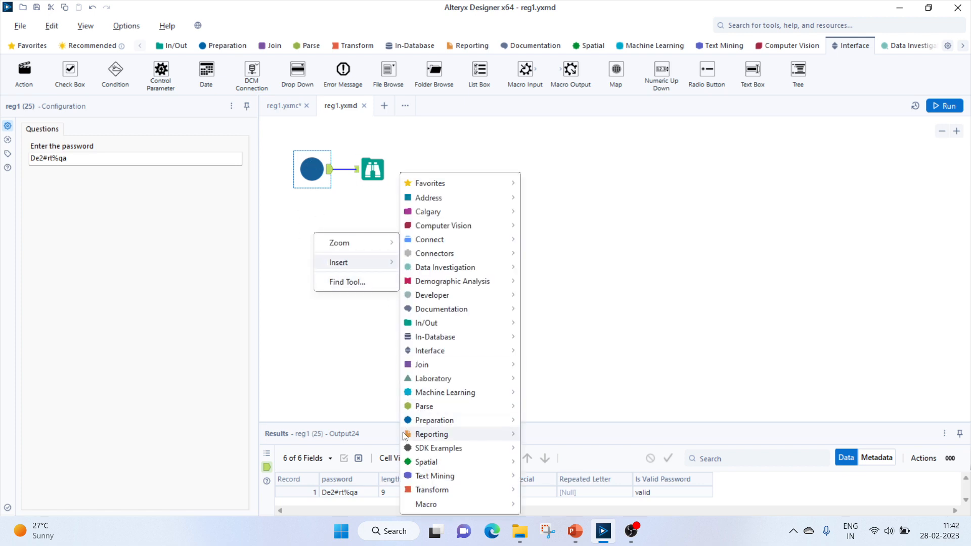
mouse_move(338, 243)
click(338, 208)
click(366, 185)
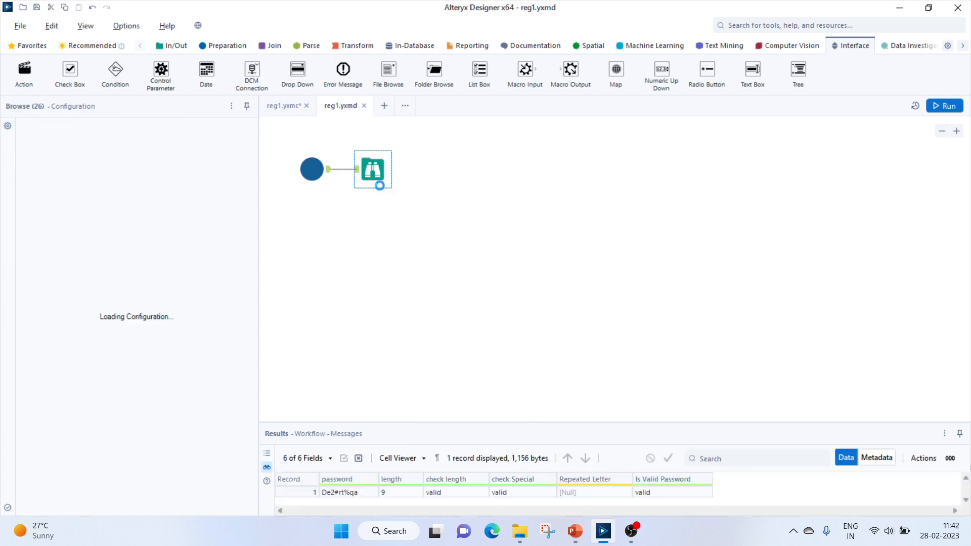
Run the reg1.yxmd workflow with the password already set in the reg1 macro and dismiss the completion message
click(312, 170)
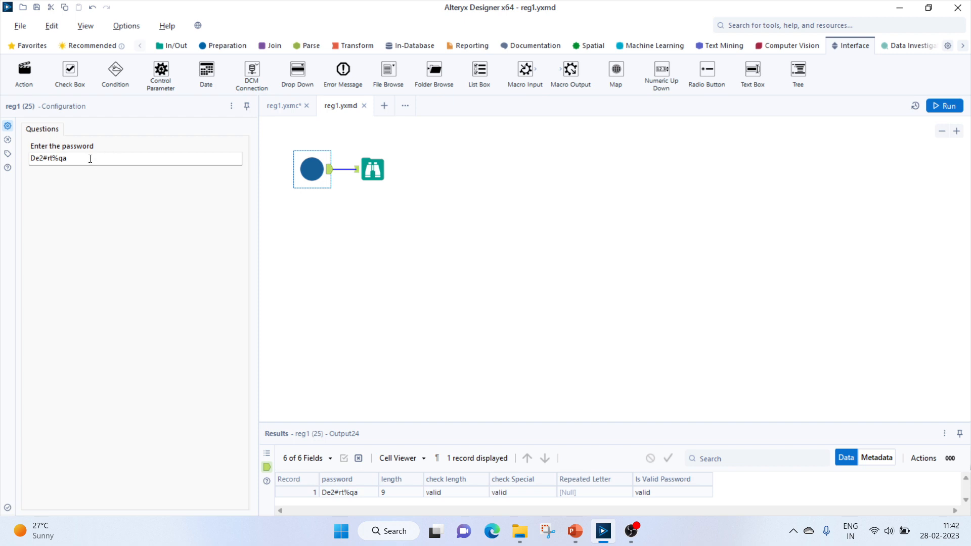
drag(74, 158, 22, 159)
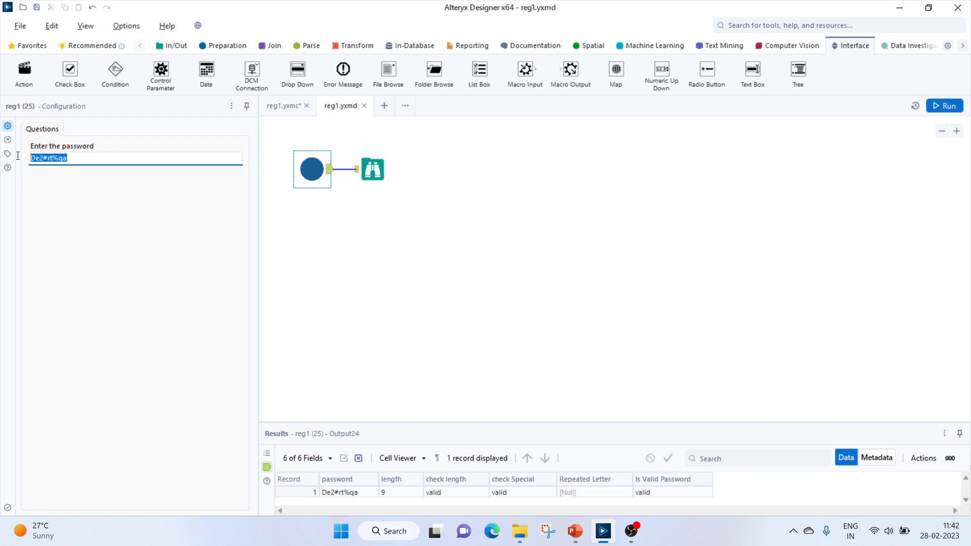
click(942, 112)
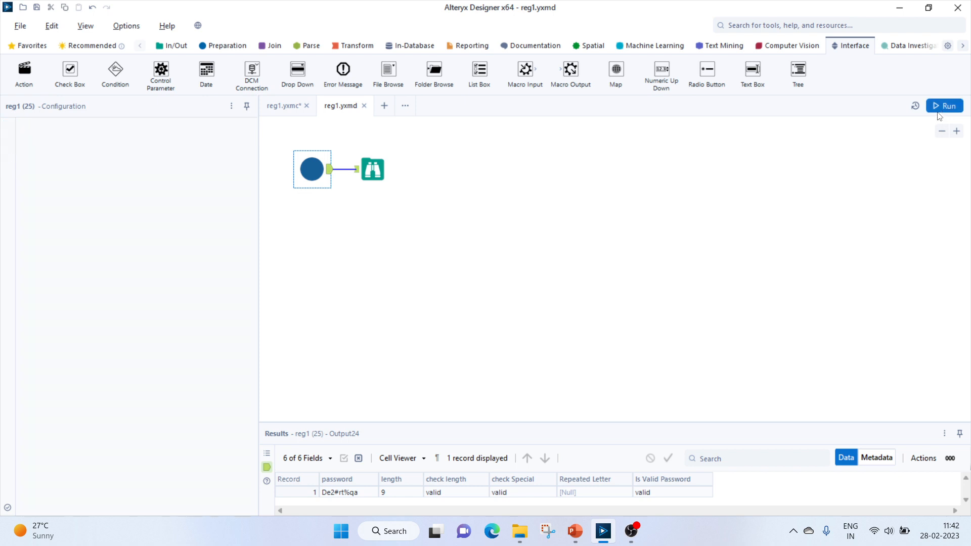
click(587, 292)
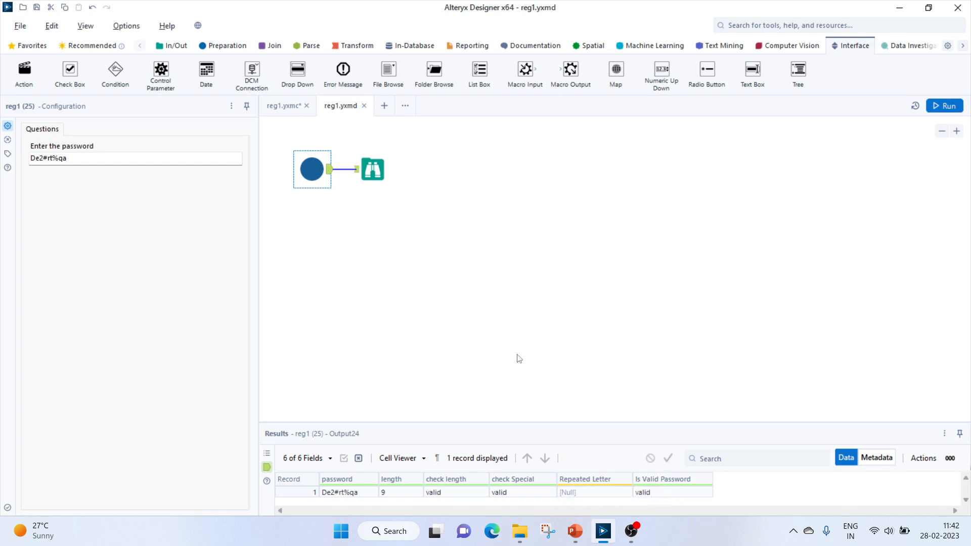
Switch to PowerPoint and copy the example password for the 8-character minimum rule from the Password Validation Test slide
click(576, 531)
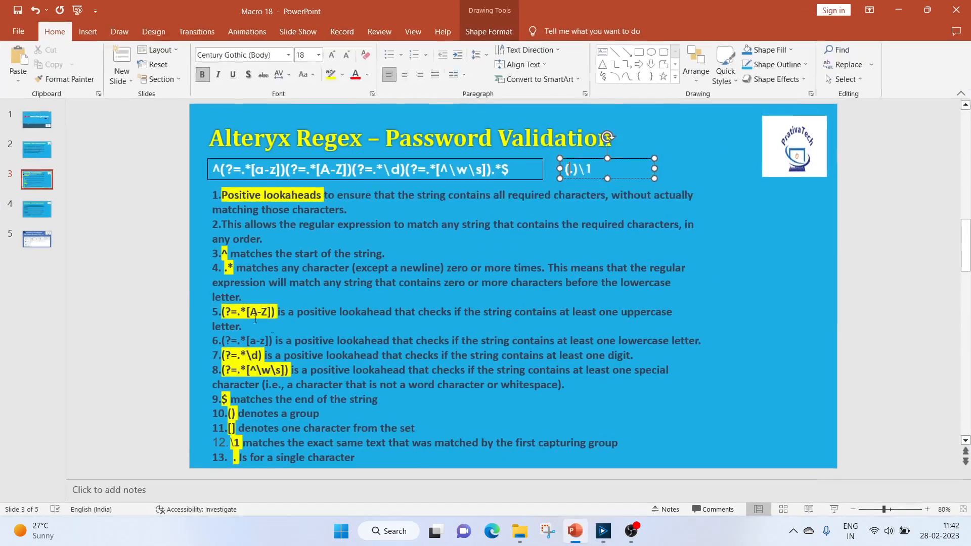
click(51, 215)
click(543, 226)
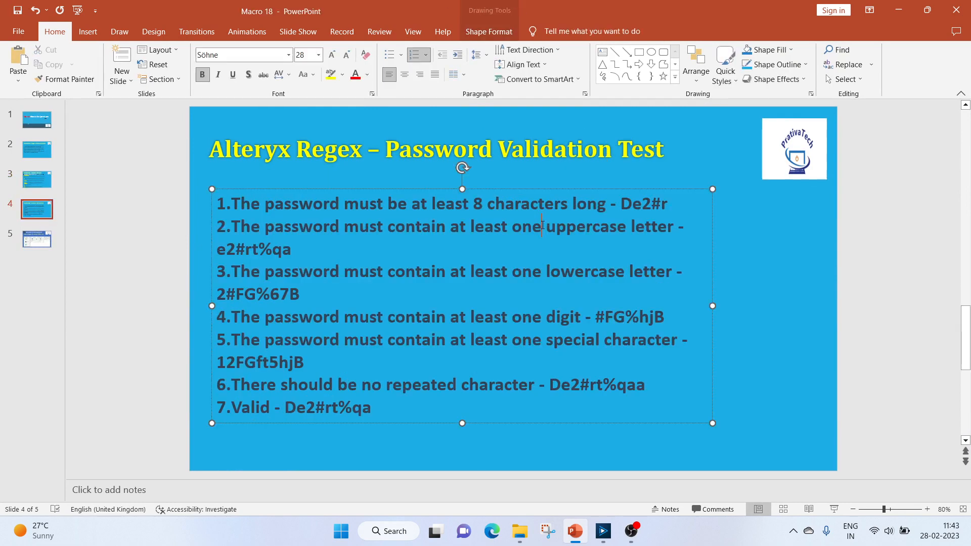
drag(620, 203, 667, 208)
key(ctrl+c)
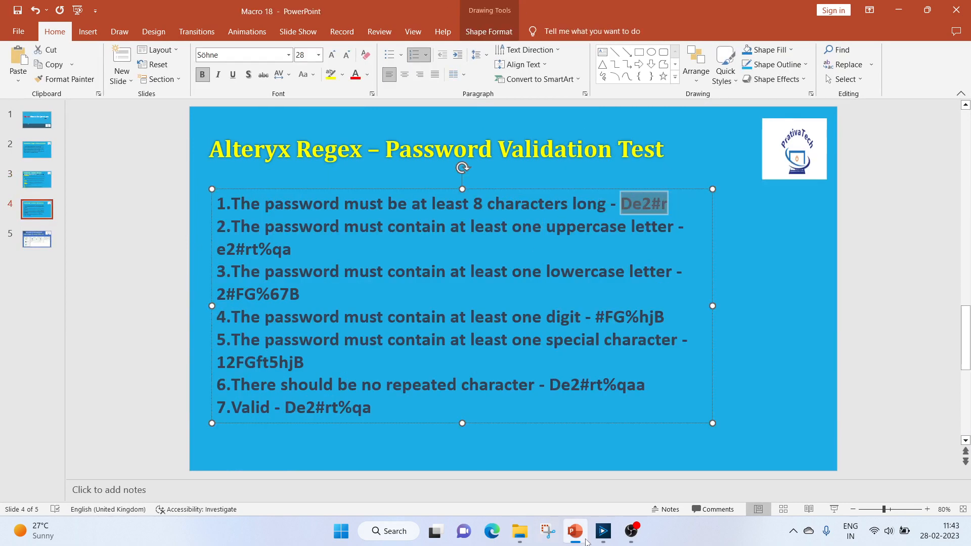
Back in Alteryx Designer, replace the macro's password with the copied too-short test password and run the workflow
click(604, 531)
click(65, 158)
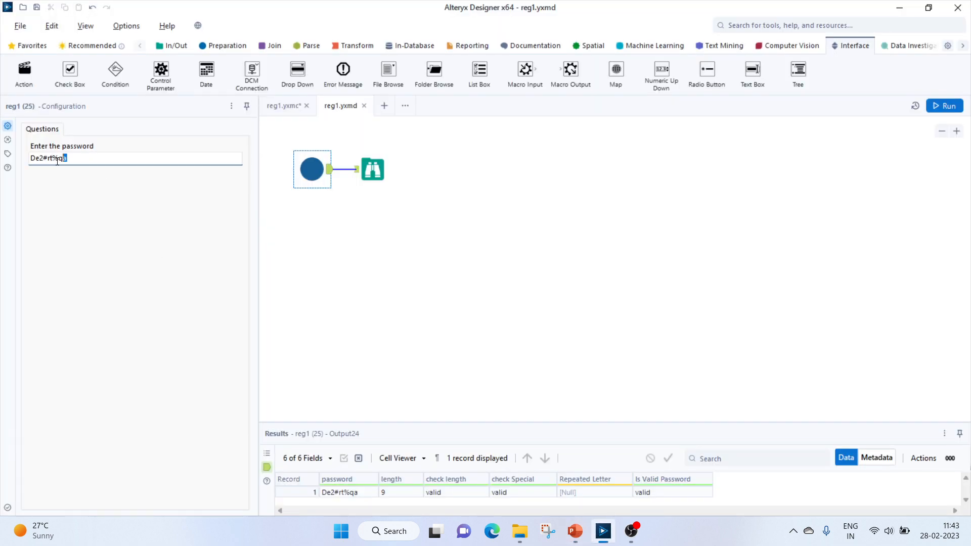
key(ctrl+a)
key(ctrl+v)
click(933, 106)
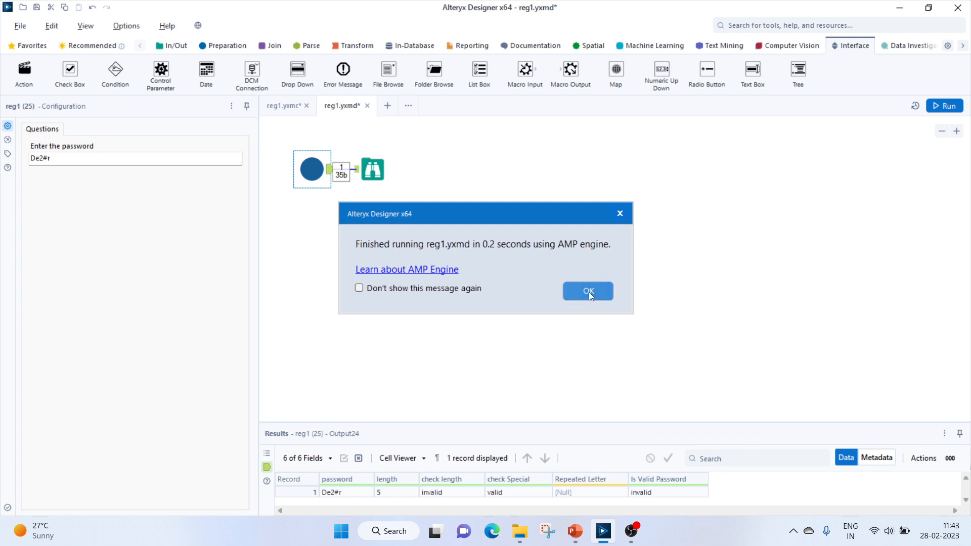
click(589, 292)
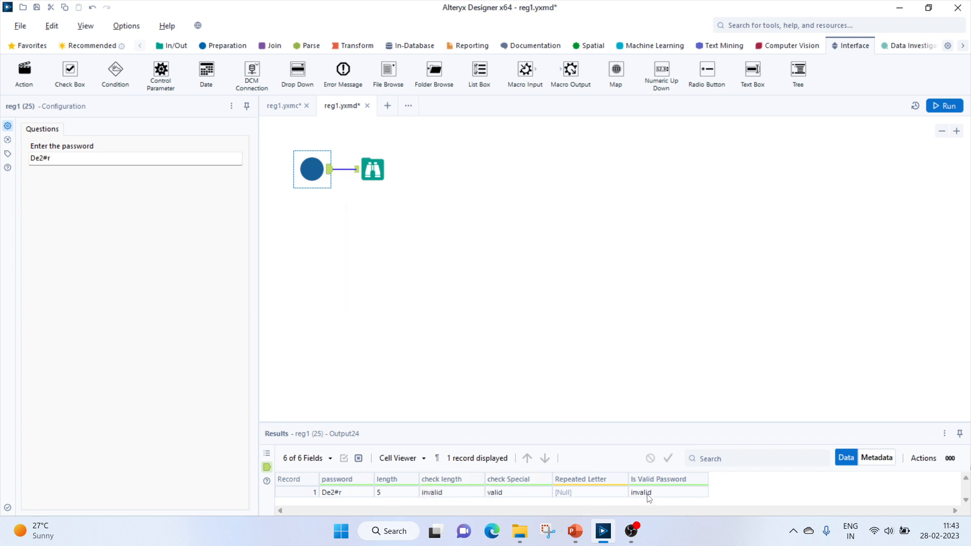
Return to the PowerPoint test slide and copy the example password for the uppercase letter rule
key(alt+Tab)
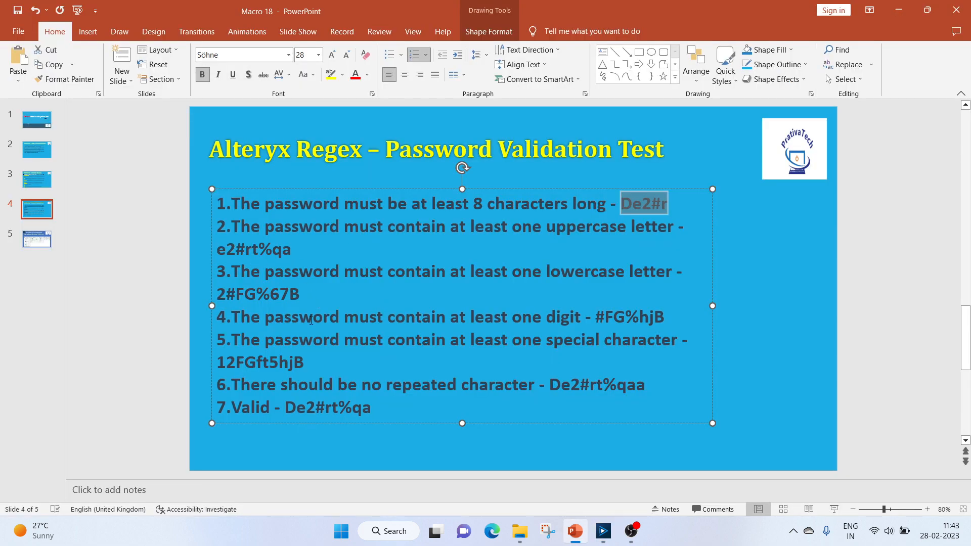
click(313, 281)
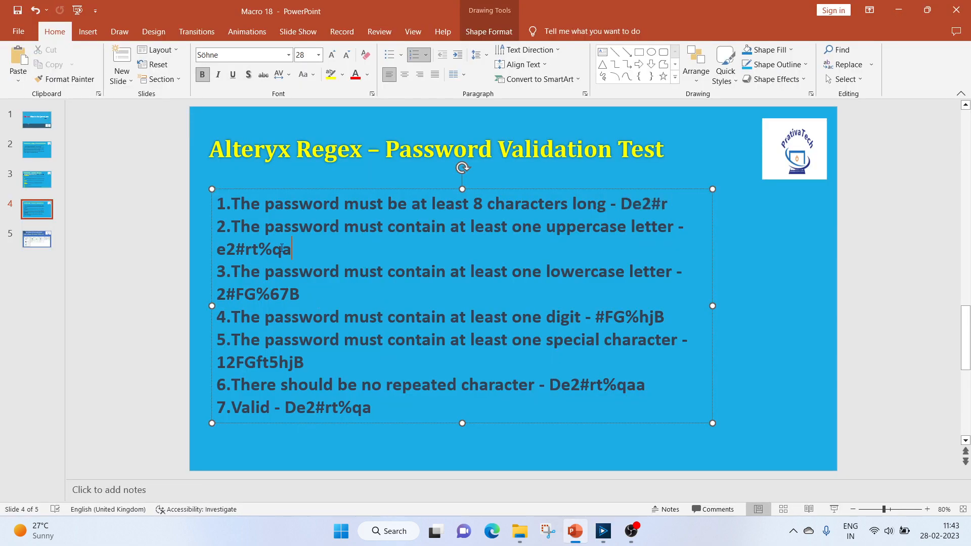
drag(297, 249, 228, 249)
key(ctrl+c)
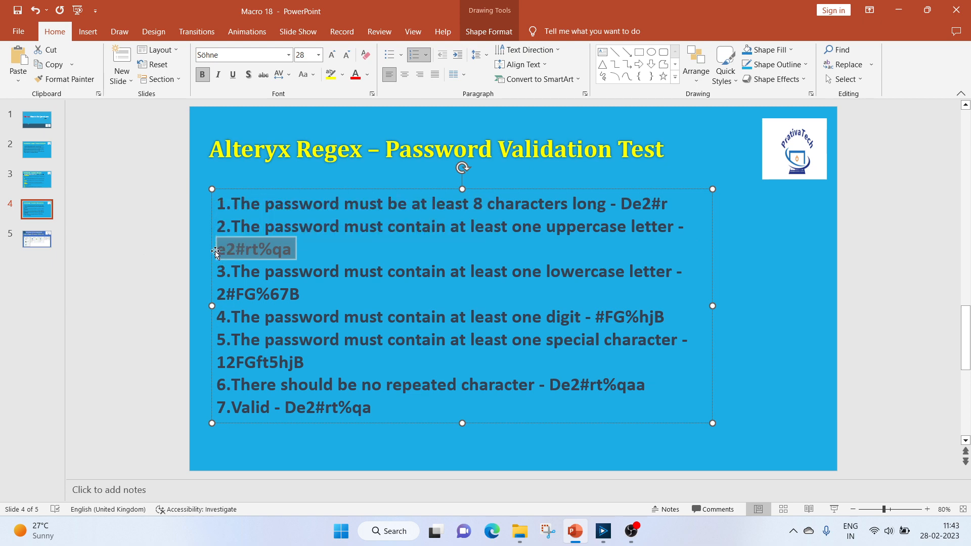
In Alteryx Designer, replace the macro's password with the copied test password lacking an uppercase letter and run the workflow
key(alt+Tab)
drag(55, 158, 20, 161)
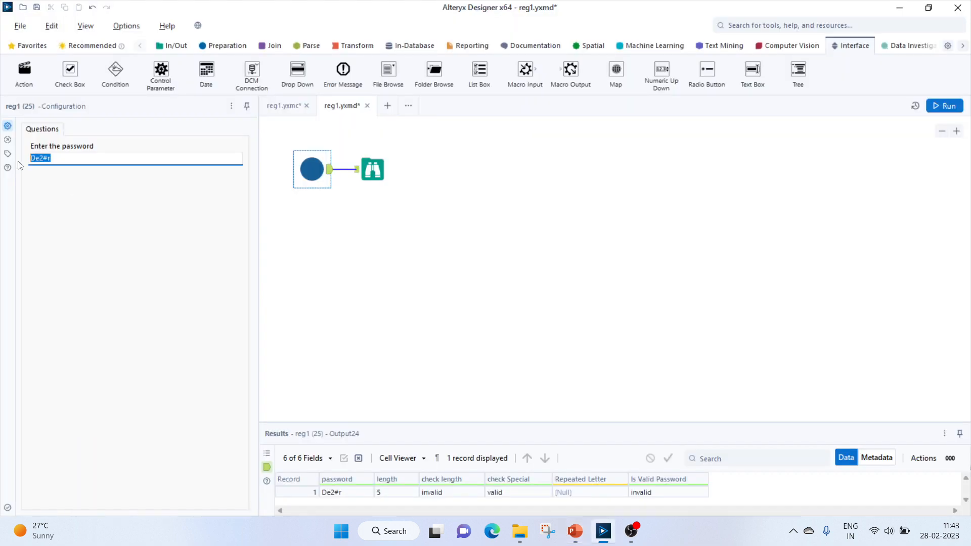
key(ctrl+v)
click(942, 107)
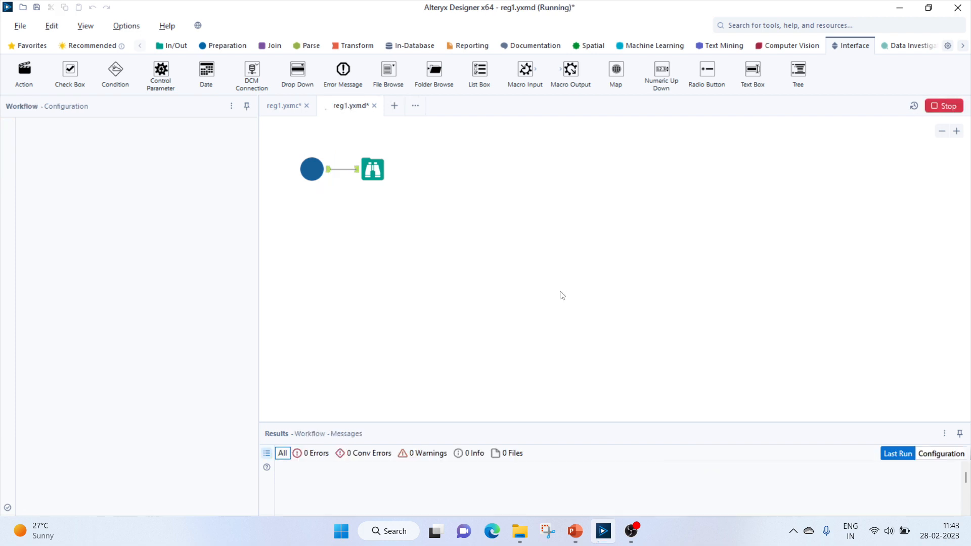
click(589, 291)
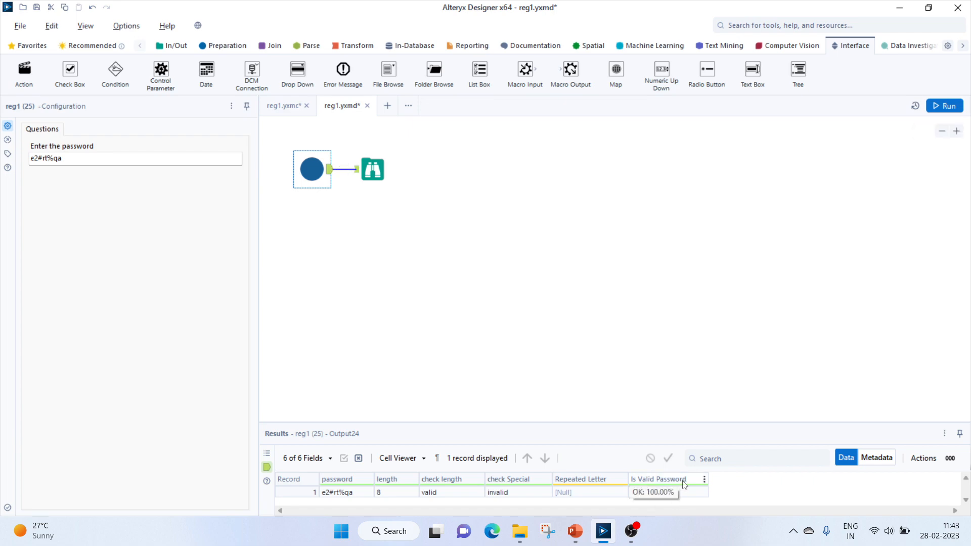
Return to the PowerPoint test slide and copy the example password for the no repeated character rule
key(alt+Tab)
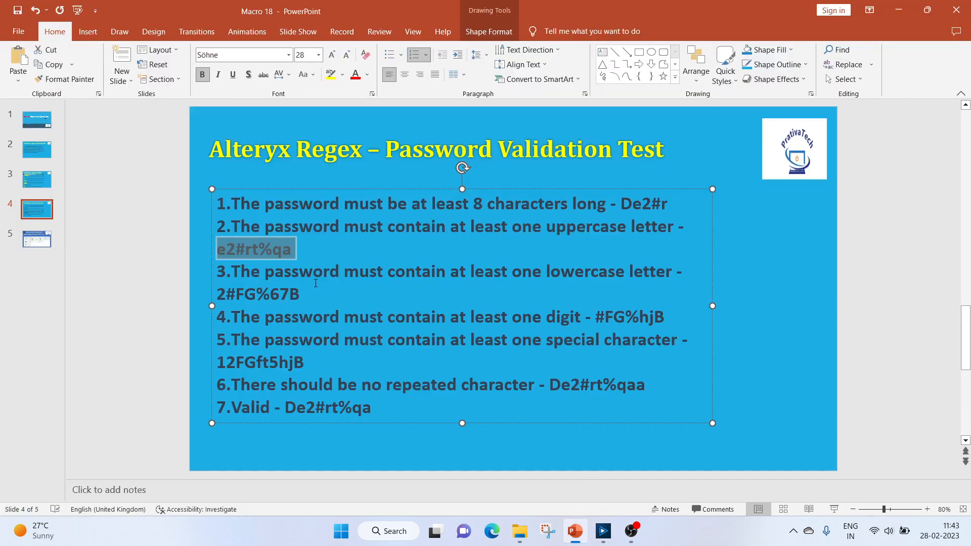
double_click(638, 319)
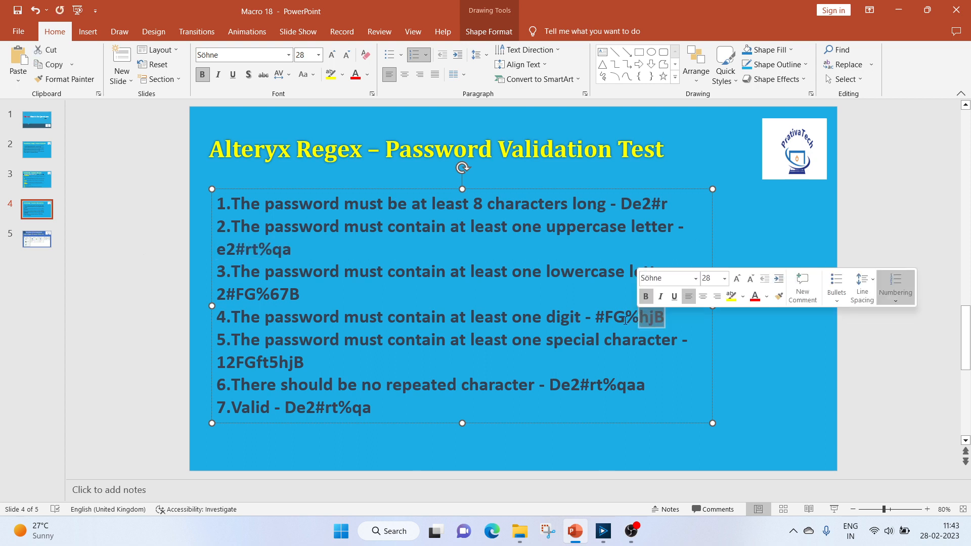
double_click(245, 364)
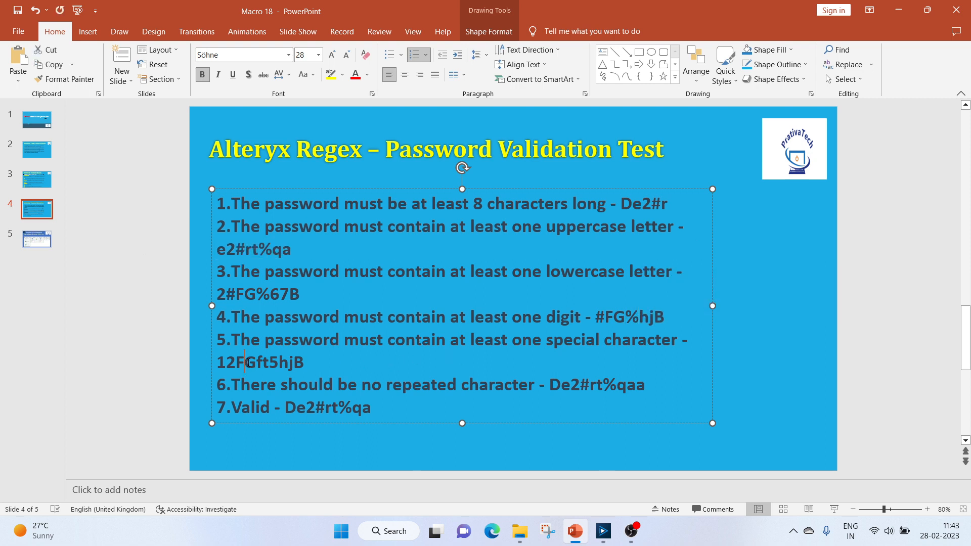
click(386, 399)
drag(551, 389, 645, 386)
key(ctrl+c)
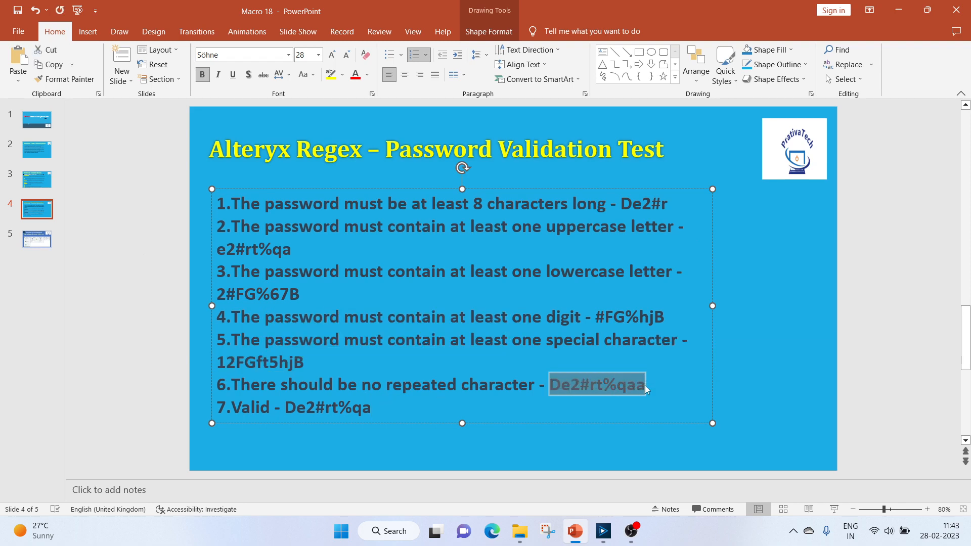
In Alteryx Designer, replace the macro's password with the copied repeated-character test password and run the workflow
key(alt+Tab)
drag(73, 158, 2, 157)
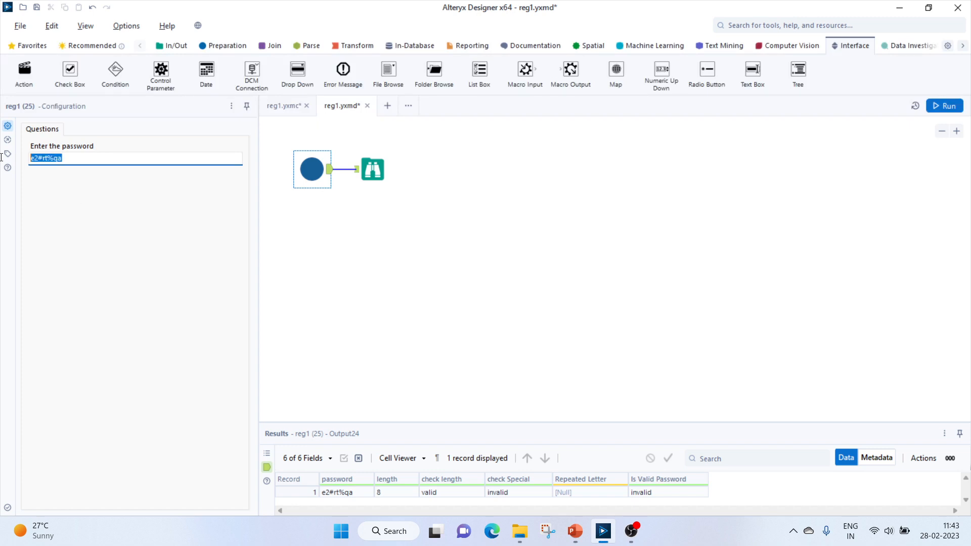
key(ctrl+v)
click(941, 107)
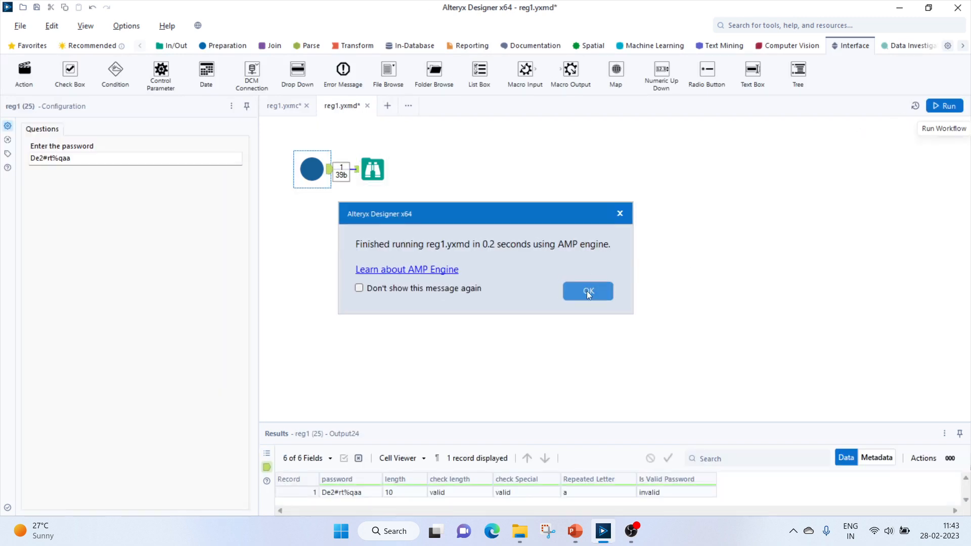
click(589, 293)
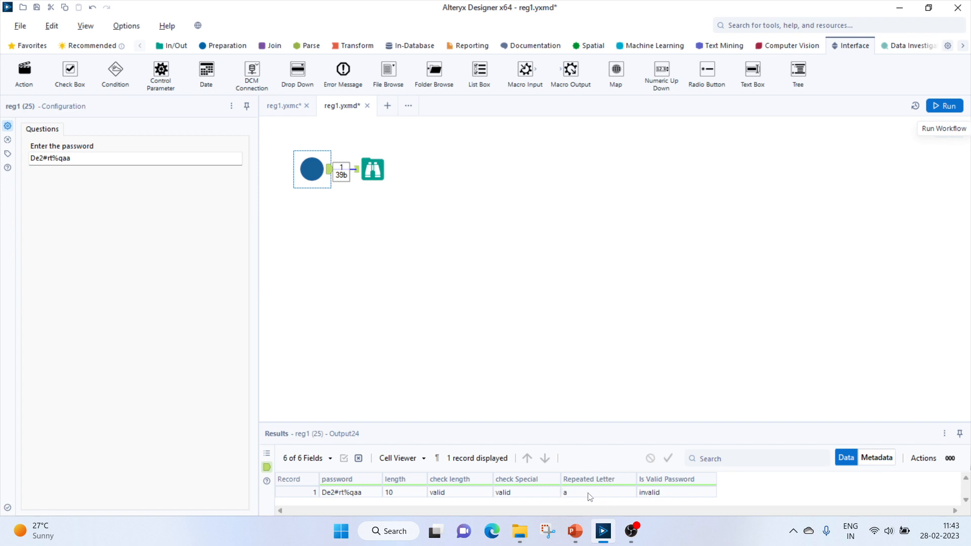
Switch to PowerPoint and review the valid password example on the test slide
click(603, 532)
click(325, 408)
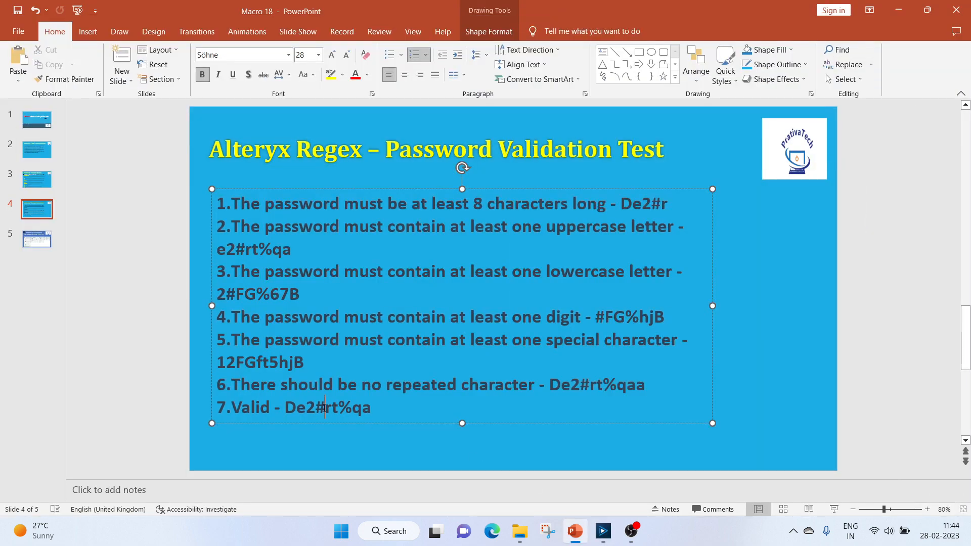
click(632, 531)
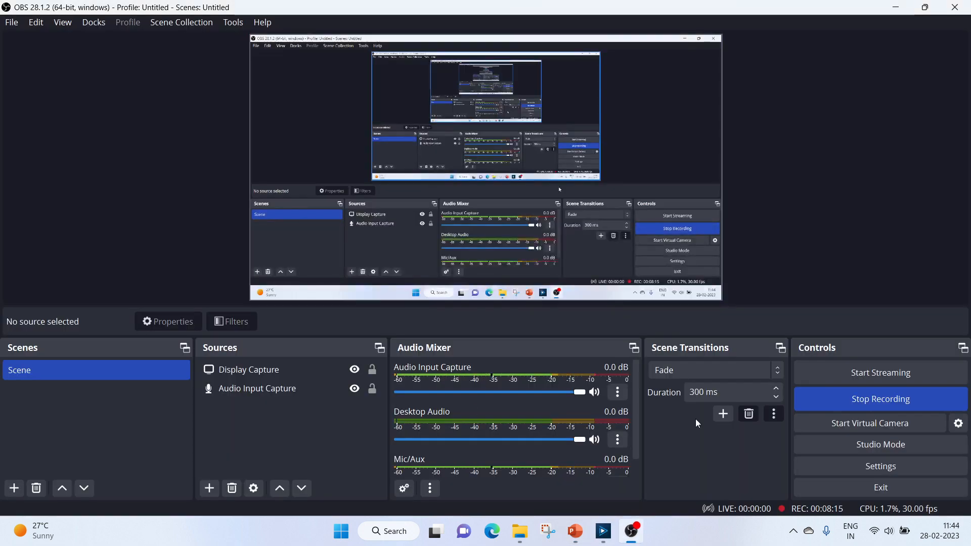